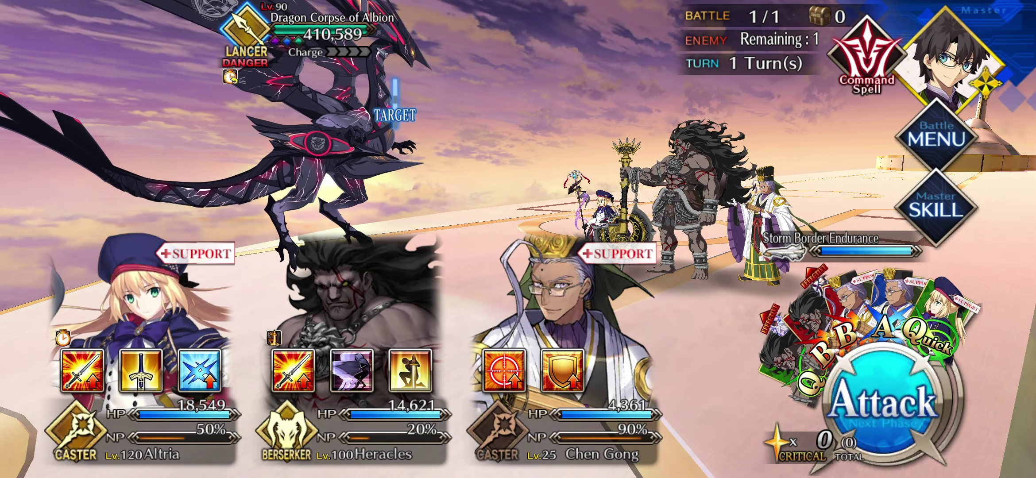
- Use Altria's Charisma of Hope, plus Protection of the Lake and her buff skill on Heracles
{"action": "left_click", "coordinate": [82, 371]}
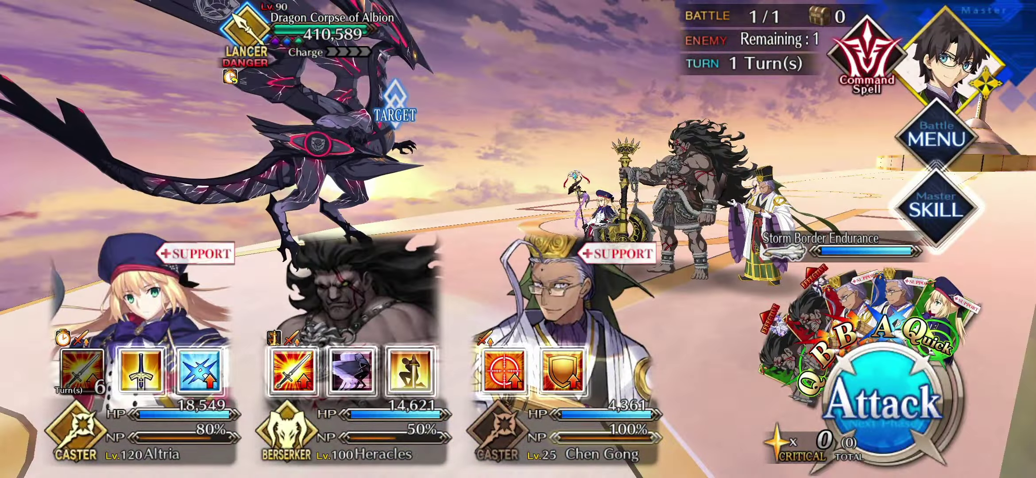
{"action": "left_click", "coordinate": [141, 371]}
{"action": "left_click", "coordinate": [518, 308]}
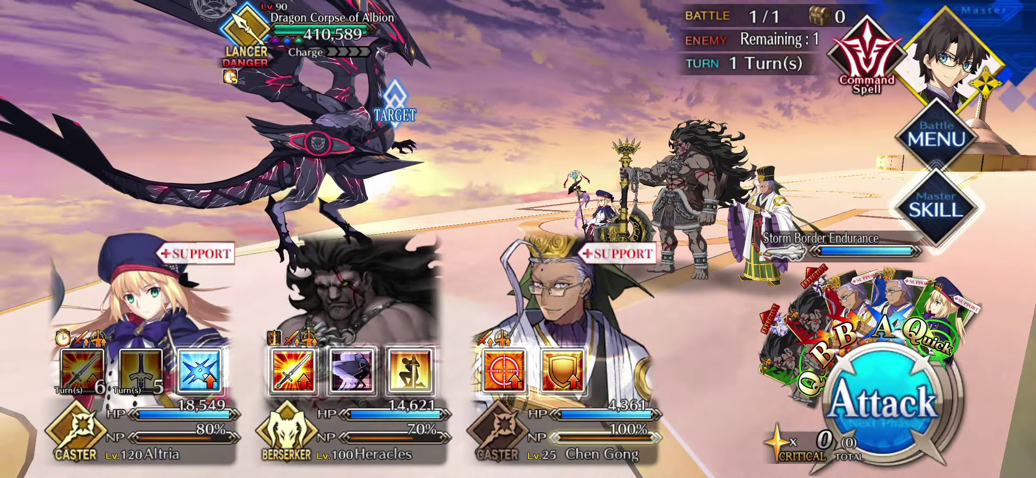
{"action": "left_click", "coordinate": [199, 371]}
{"action": "left_click", "coordinate": [520, 303]}
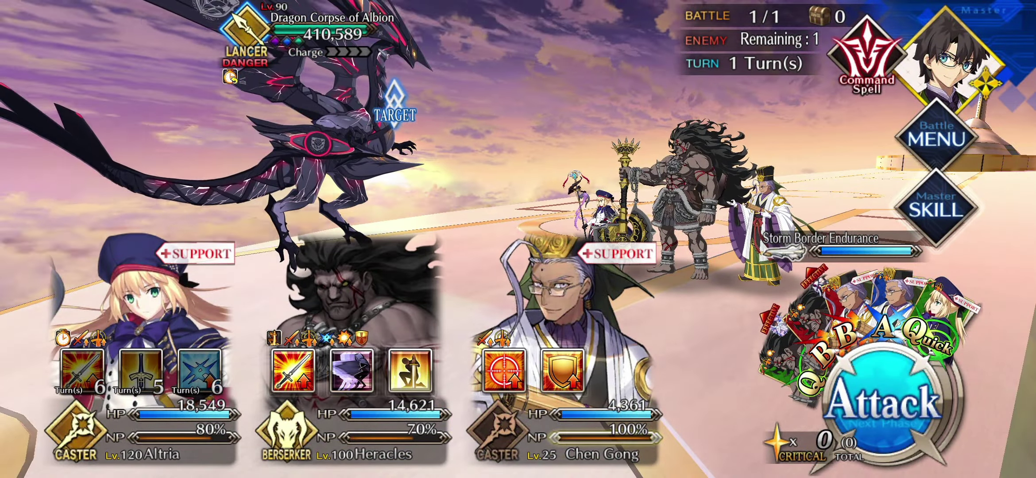
- Use Chen Gong's Scapegoat and Heracles' Indefatigable, then bring up turn 1's command cards
{"action": "left_click", "coordinate": [503, 371]}
{"action": "left_click", "coordinate": [737, 308]}
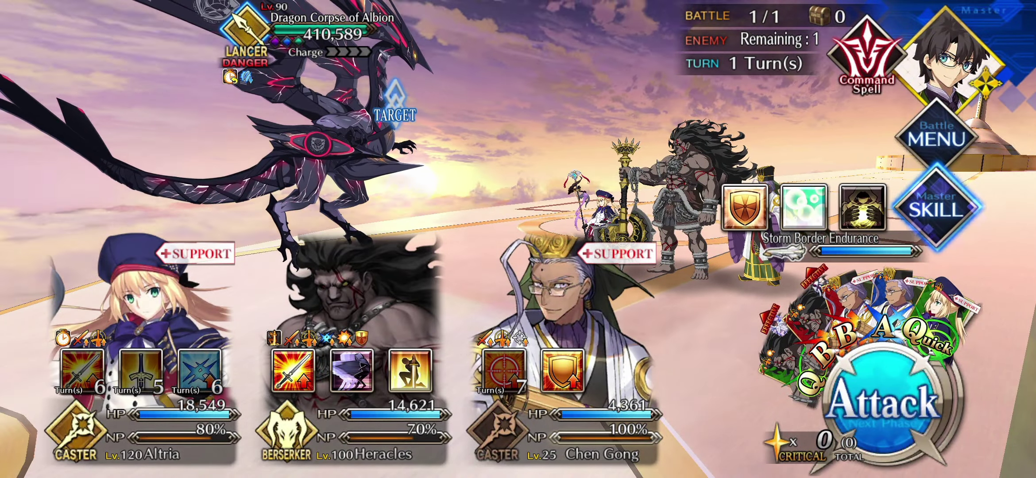
{"action": "left_click", "coordinate": [412, 373]}
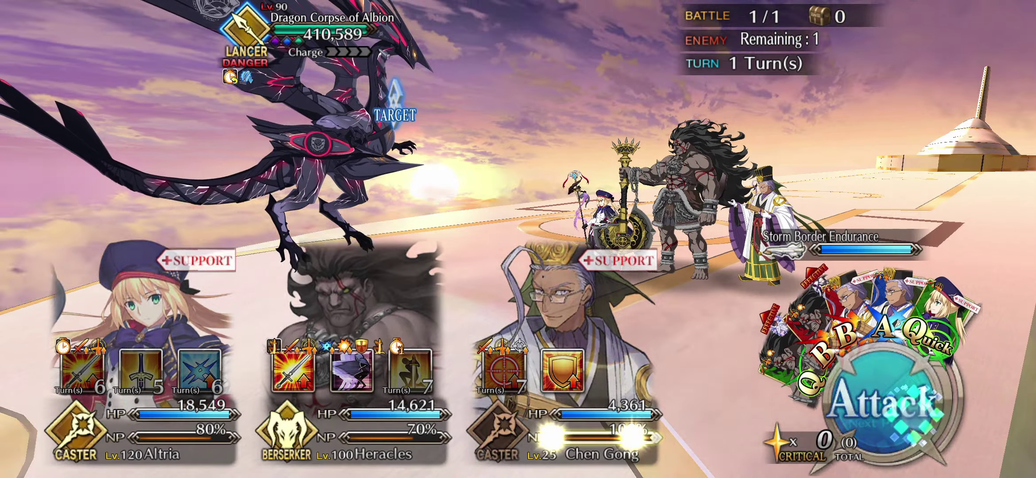
{"action": "left_click", "coordinate": [882, 402]}
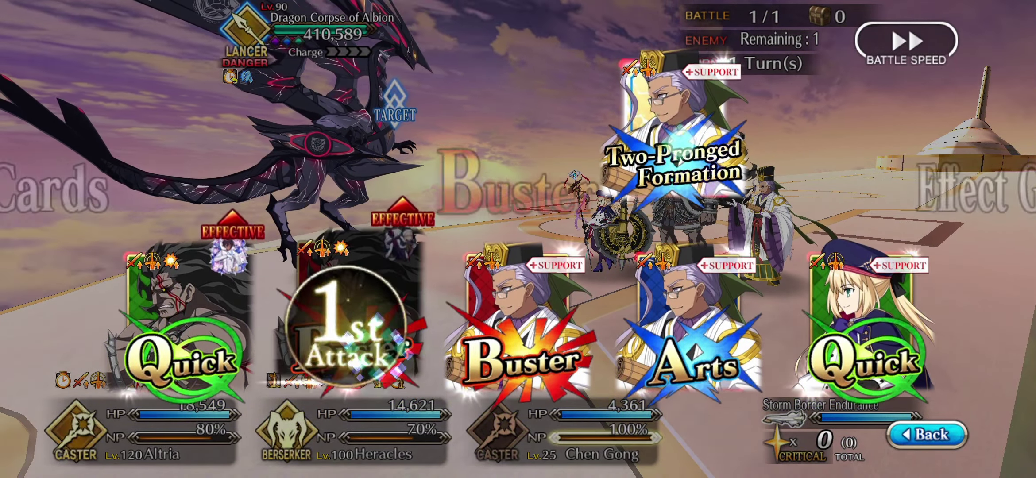
- Add the third card to launch turn 1's attack, including Chen Gong's Noble Phantasm
{"action": "left_click", "coordinate": [182, 340]}
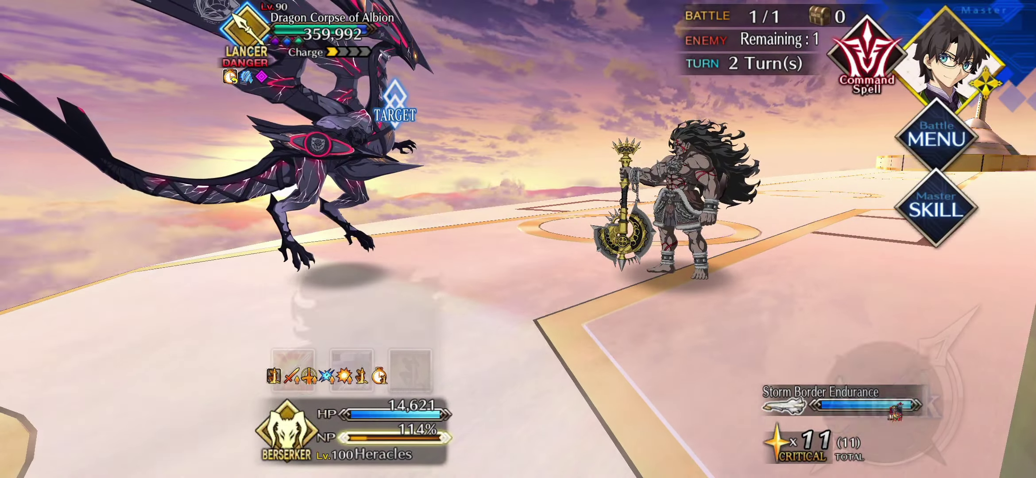
- Use Heracles' Valor A+ and attack with Nine Lives in a Buster chain
{"action": "left_click", "coordinate": [293, 370]}
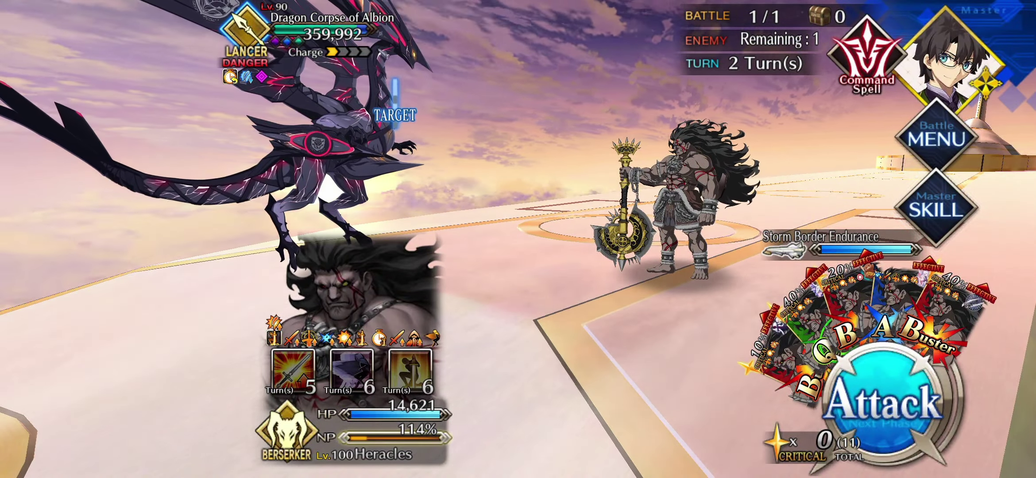
{"action": "left_click", "coordinate": [882, 401]}
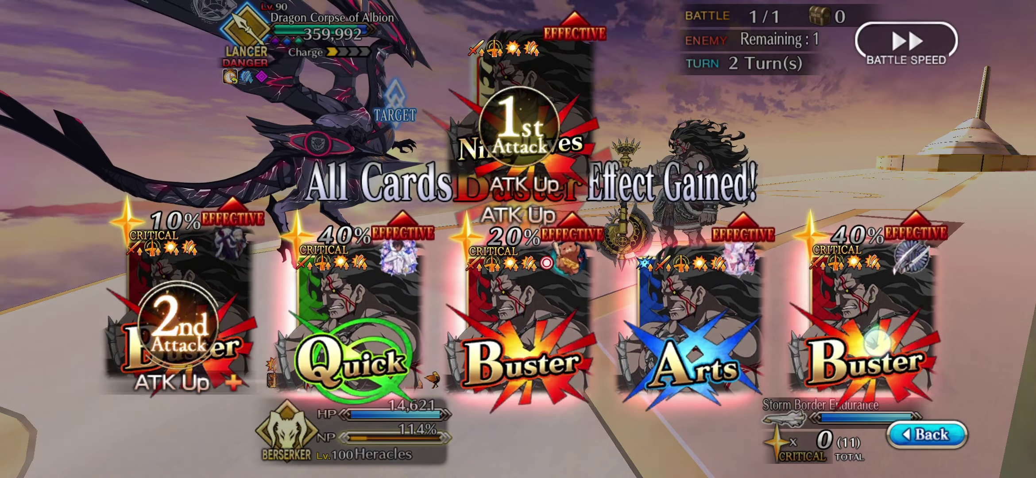
{"action": "left_click", "coordinate": [865, 324]}
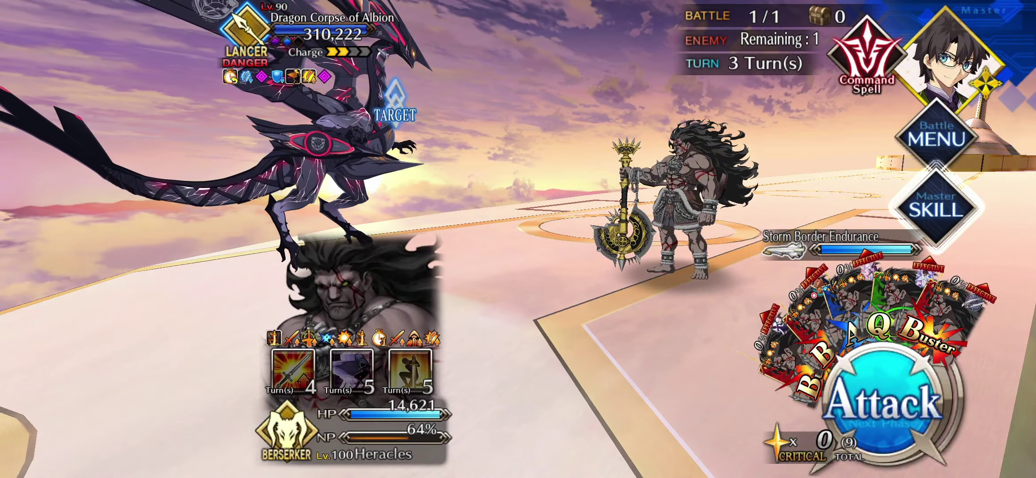
- Review Heracles' active buffs in his status screen
{"action": "left_click", "coordinate": [356, 291]}
{"action": "left_click", "coordinate": [469, 47]}
{"action": "scroll", "coordinate": [518, 276], "scroll_direction": "down", "scroll_amount": 3}
{"action": "scroll", "coordinate": [518, 276], "scroll_direction": "up", "scroll_amount": 3}
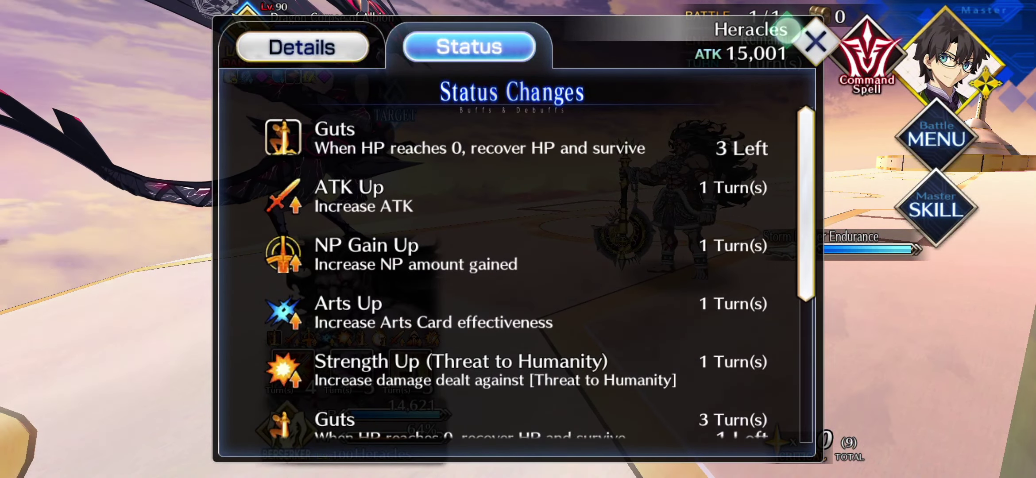
{"action": "left_click_drag", "start_coordinate": [340, 389], "coordinate": [204, 127]}
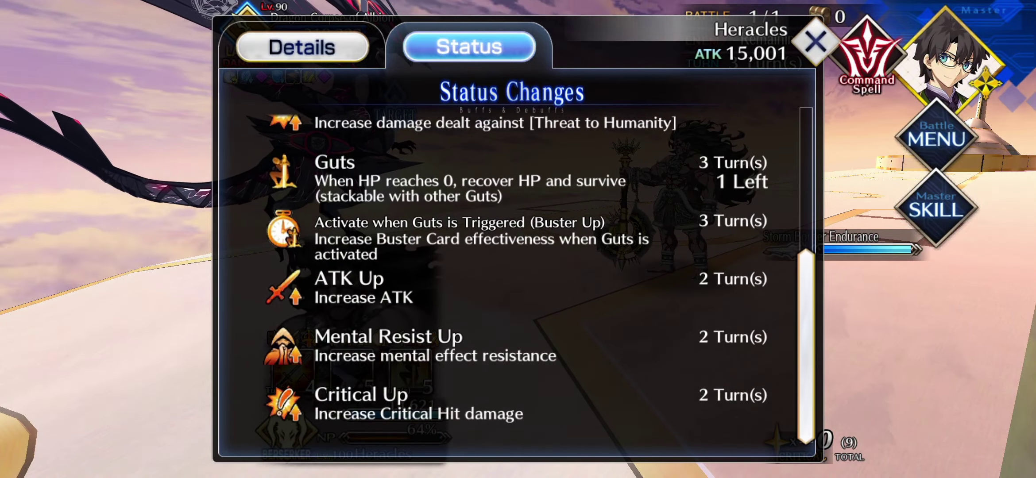
{"action": "left_click", "coordinate": [816, 44]}
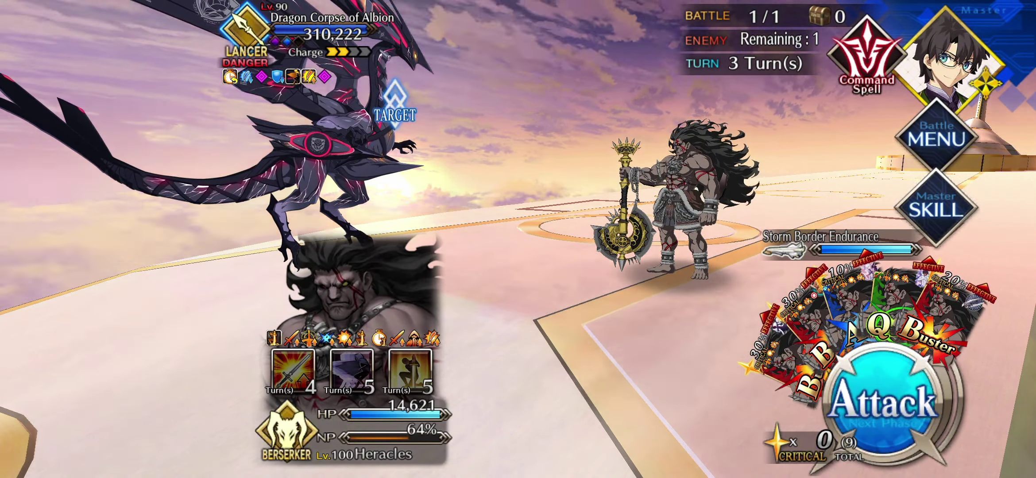
- Attack with three Buster cards for a Buster Brave Chain
{"action": "left_click", "coordinate": [890, 401]}
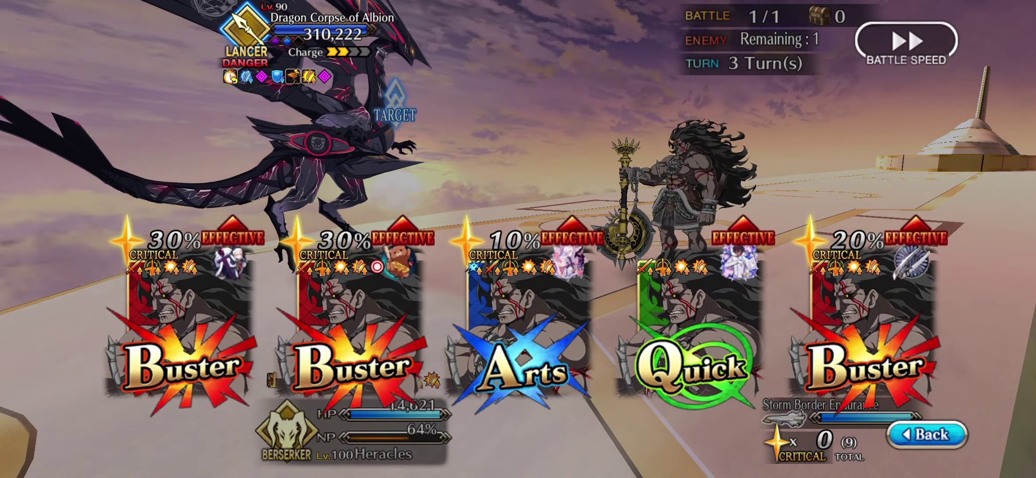
{"action": "left_click", "coordinate": [180, 316]}
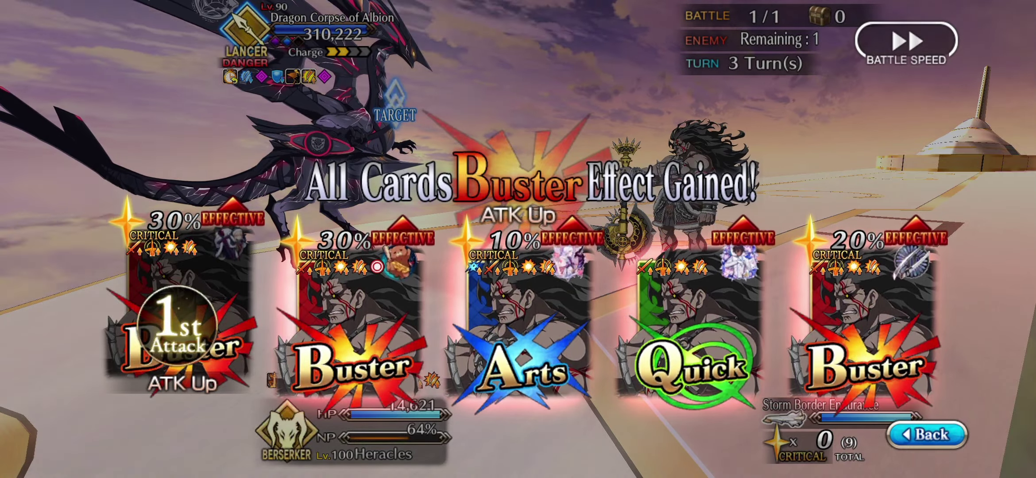
{"action": "left_click", "coordinate": [356, 357]}
{"action": "left_click", "coordinate": [866, 356]}
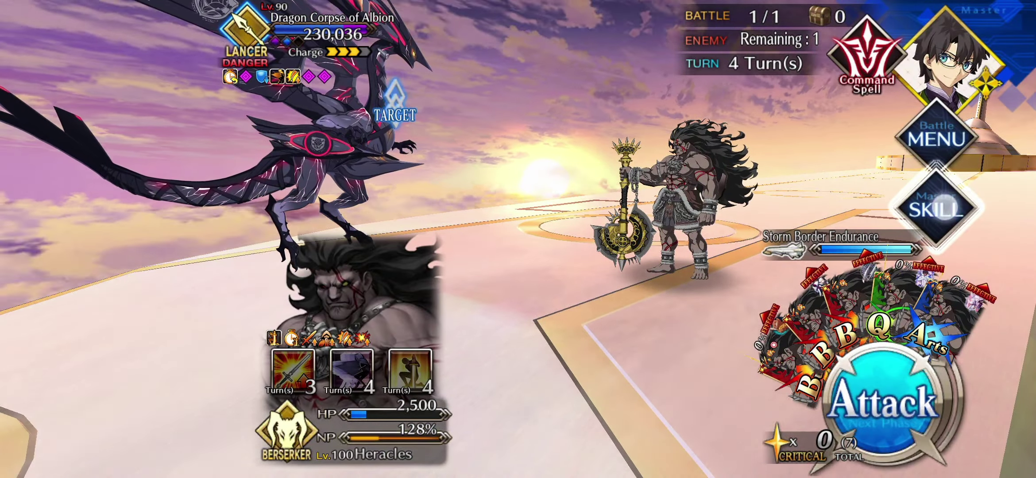
- Shield Heracles with Dust of Osiris and check the dragon's current buffs
{"action": "left_click", "coordinate": [743, 206]}
{"action": "left_click", "coordinate": [543, 301]}
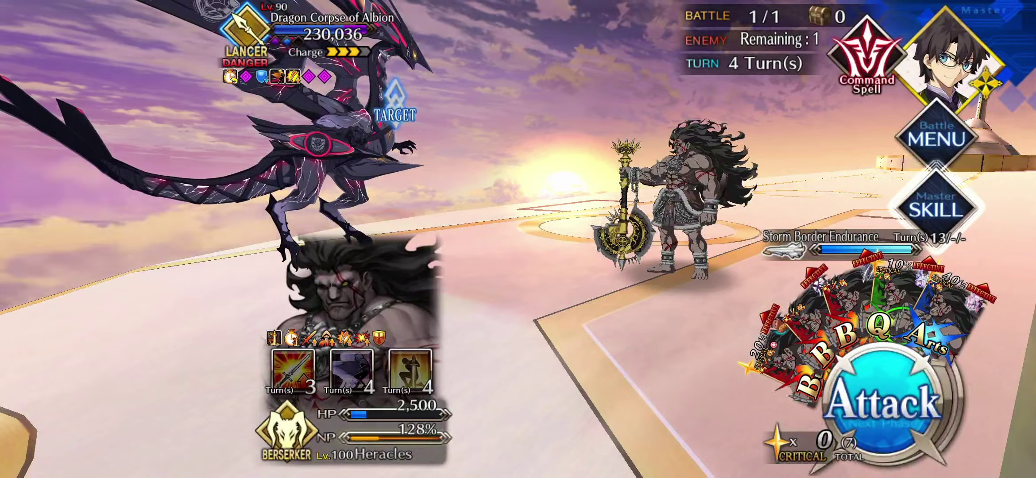
{"action": "left_click", "coordinate": [308, 33]}
{"action": "left_click_drag", "start_coordinate": [268, 339], "coordinate": [221, 205]}
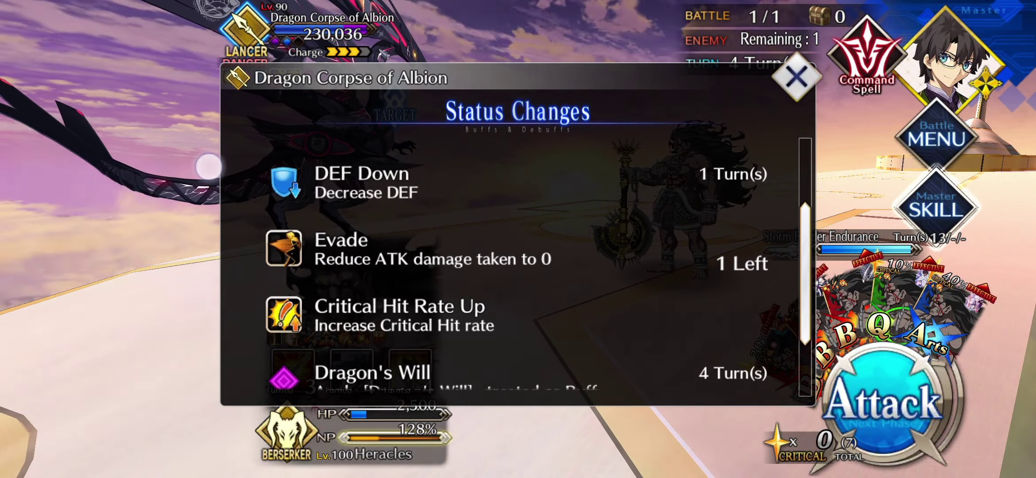
{"action": "left_click", "coordinate": [209, 166]}
- Attack with a Buster, Nine Lives, Buster chain
{"action": "left_click", "coordinate": [890, 401]}
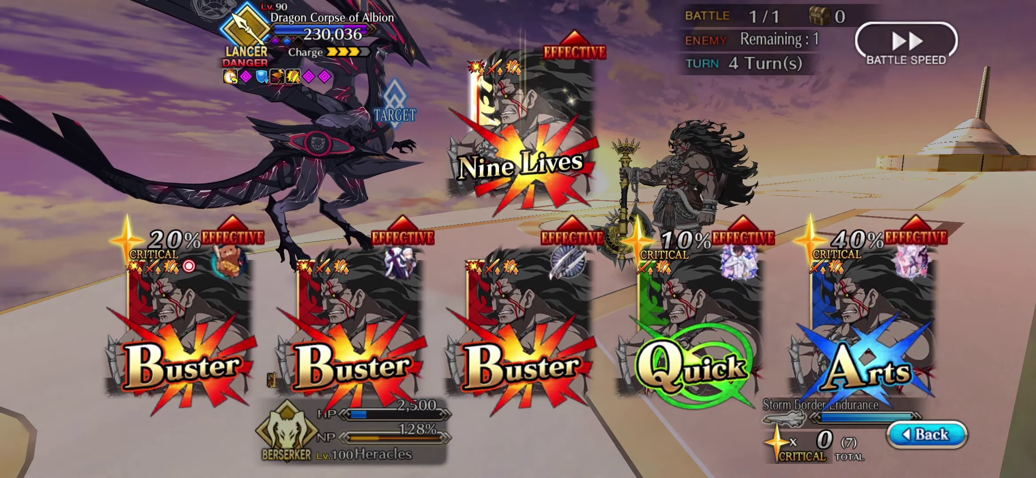
{"action": "left_click", "coordinate": [927, 434]}
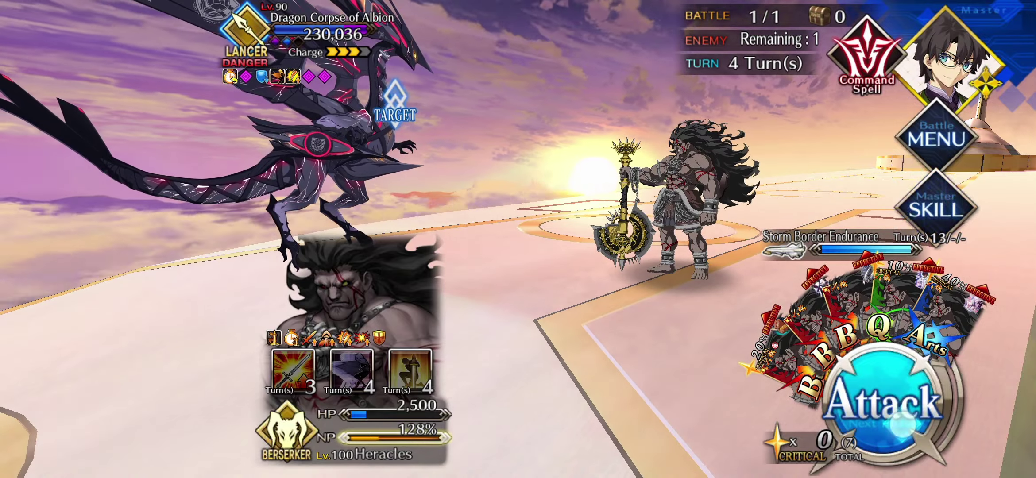
{"action": "left_click", "coordinate": [891, 401]}
{"action": "left_click", "coordinate": [182, 317]}
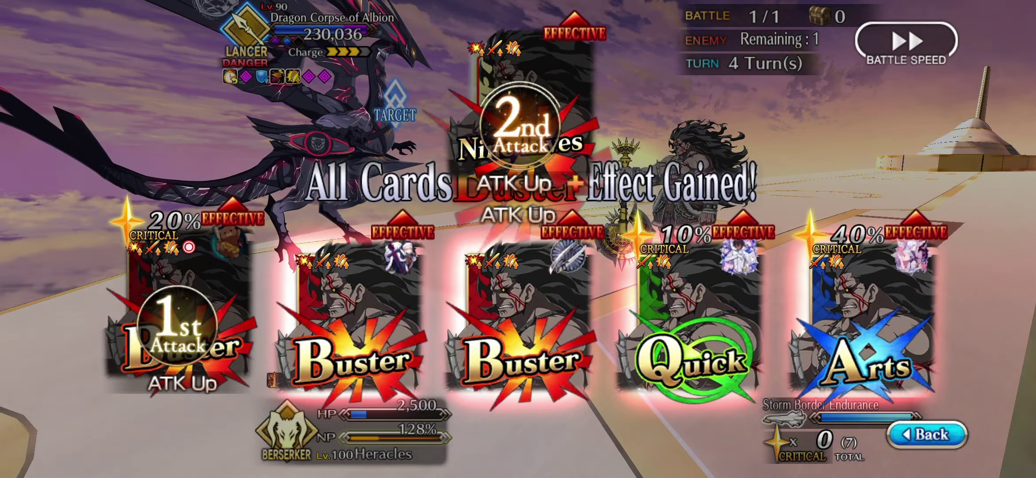
{"action": "left_click", "coordinate": [356, 357]}
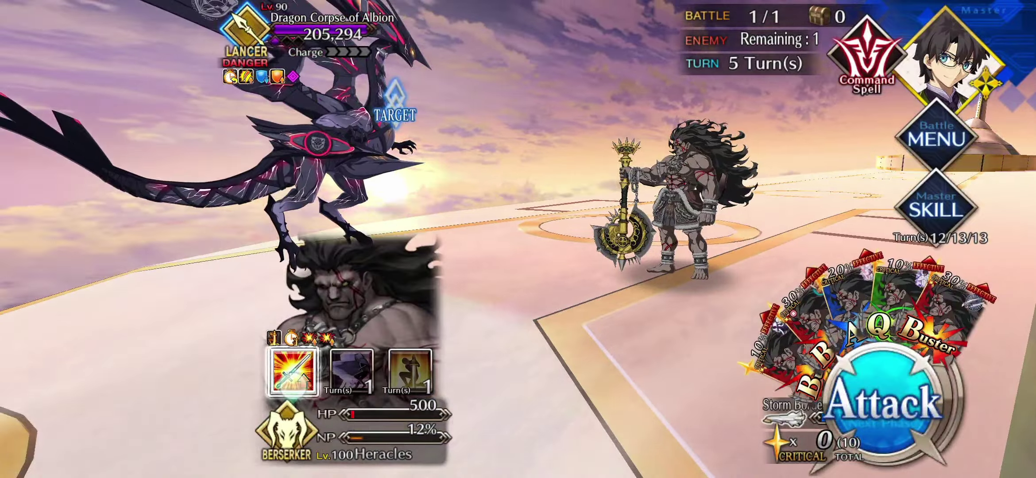
- Cast Rain of Isis on Heracles and attack leading with two Buster cards
{"action": "left_click", "coordinate": [293, 369]}
{"action": "left_click", "coordinate": [878, 397]}
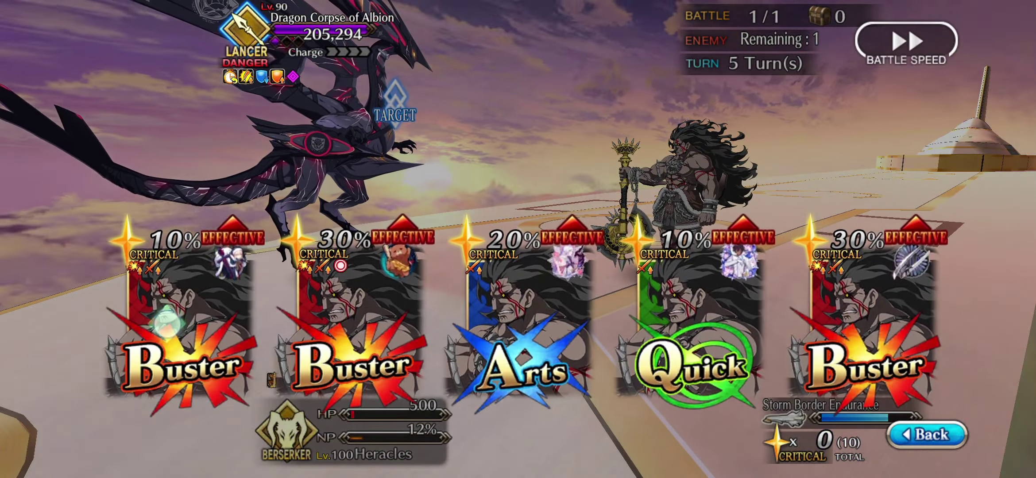
{"action": "left_click", "coordinate": [182, 325]}
{"action": "left_click", "coordinate": [866, 324]}
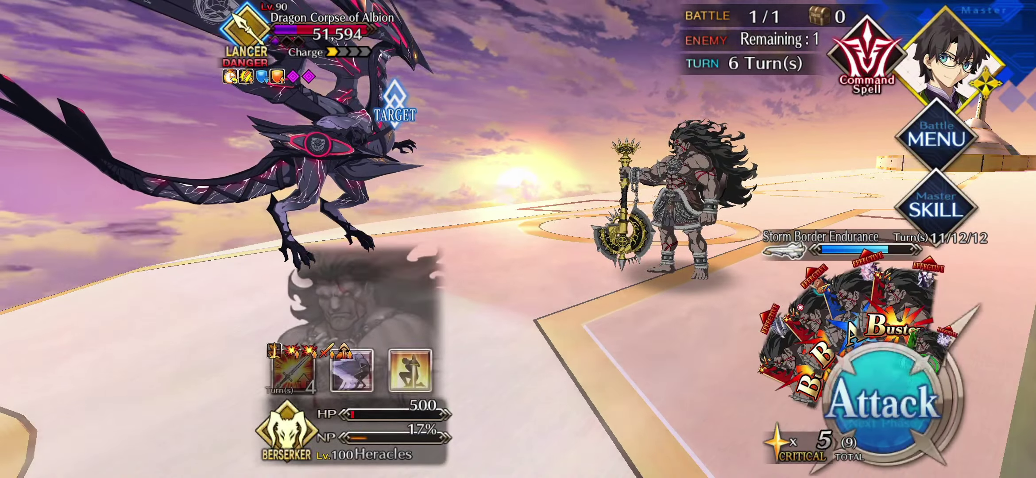
- Use Indefatigable and Mind's Eye (Fake), then finish with a three-Buster Brave Chain
{"action": "left_click", "coordinate": [410, 371]}
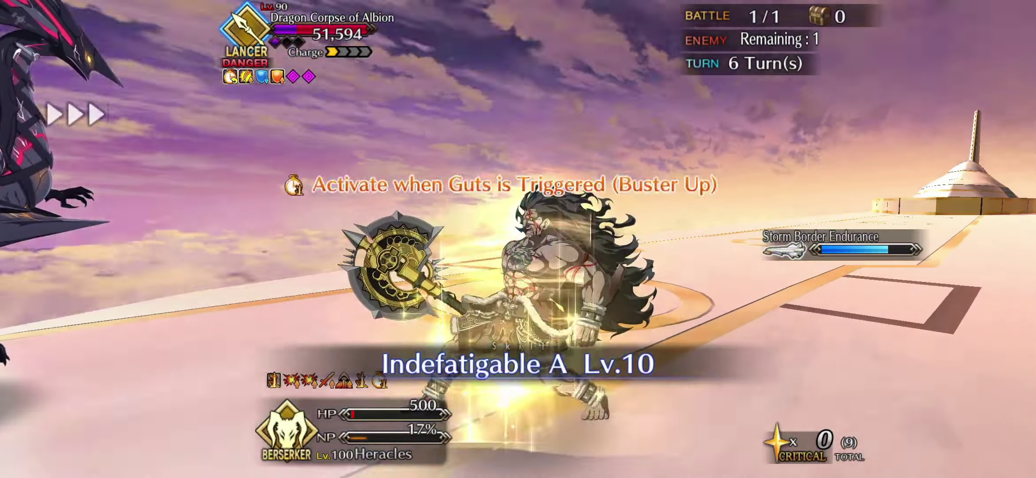
{"action": "left_click", "coordinate": [352, 371]}
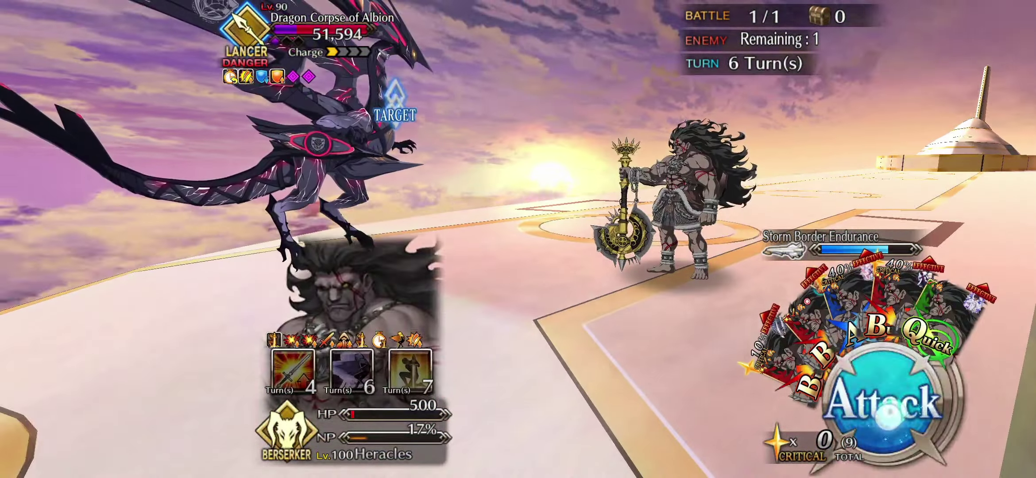
{"action": "left_click", "coordinate": [882, 400]}
{"action": "left_click", "coordinate": [356, 324]}
{"action": "left_click", "coordinate": [181, 325]}
{"action": "left_click", "coordinate": [692, 325]}
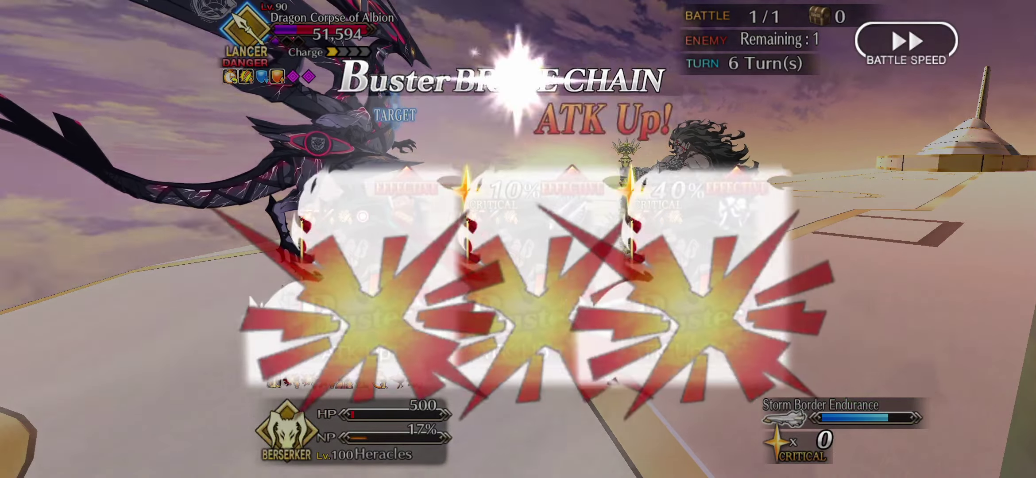